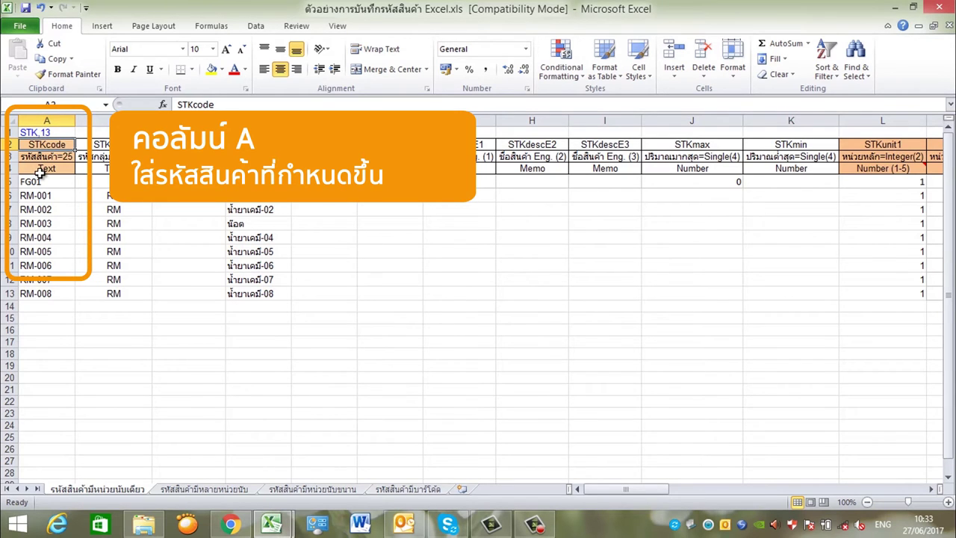
- Step through the first item's code RM-001, group RM, empty secondary code and Thai name
click(49, 192)
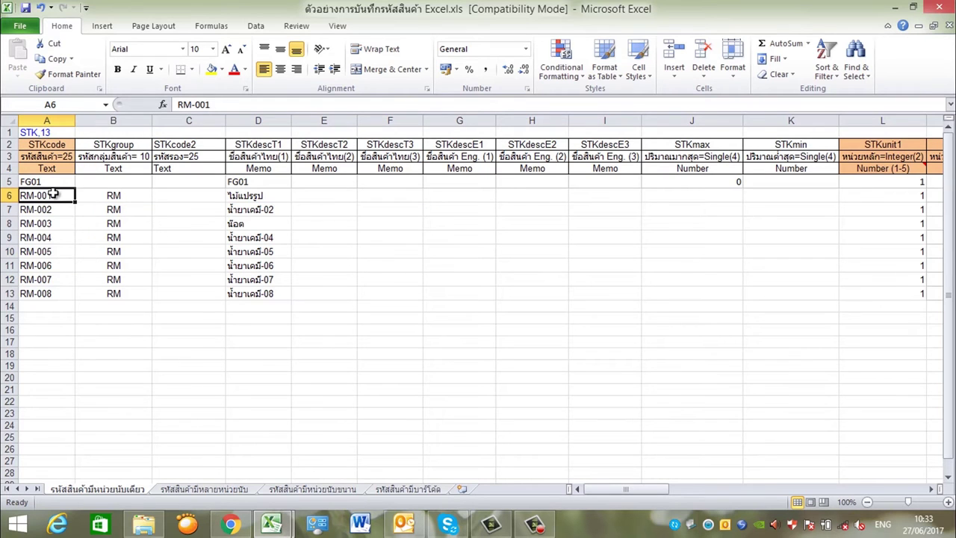
key(Right)
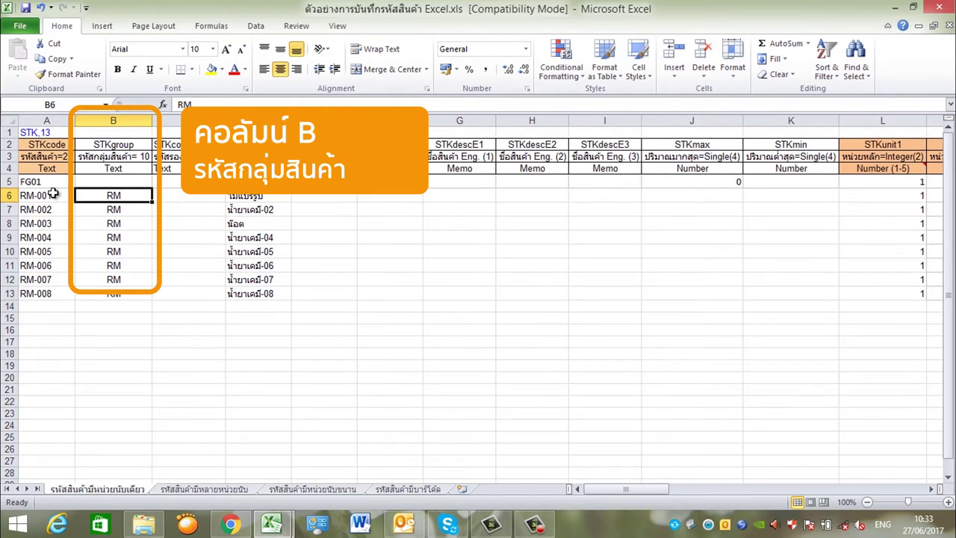
key(Right)
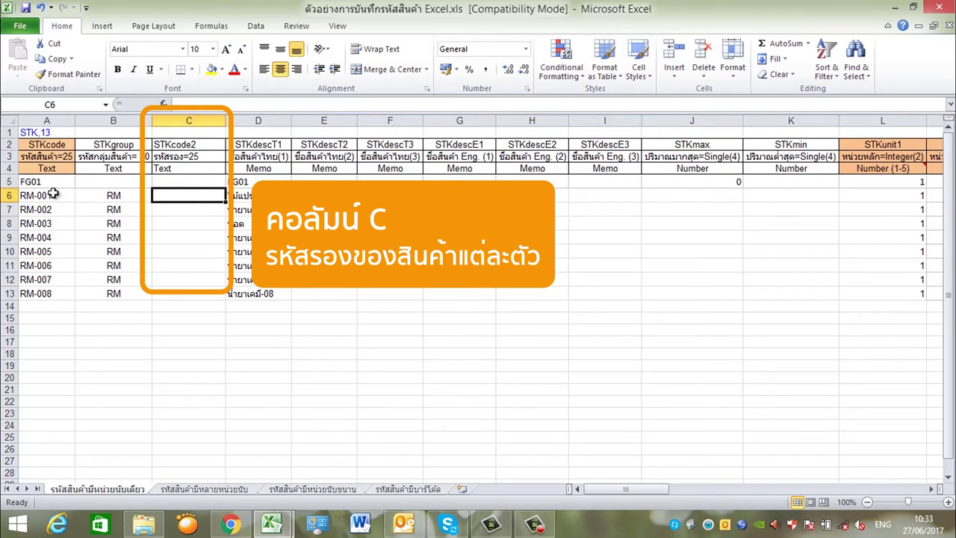
key(Right)
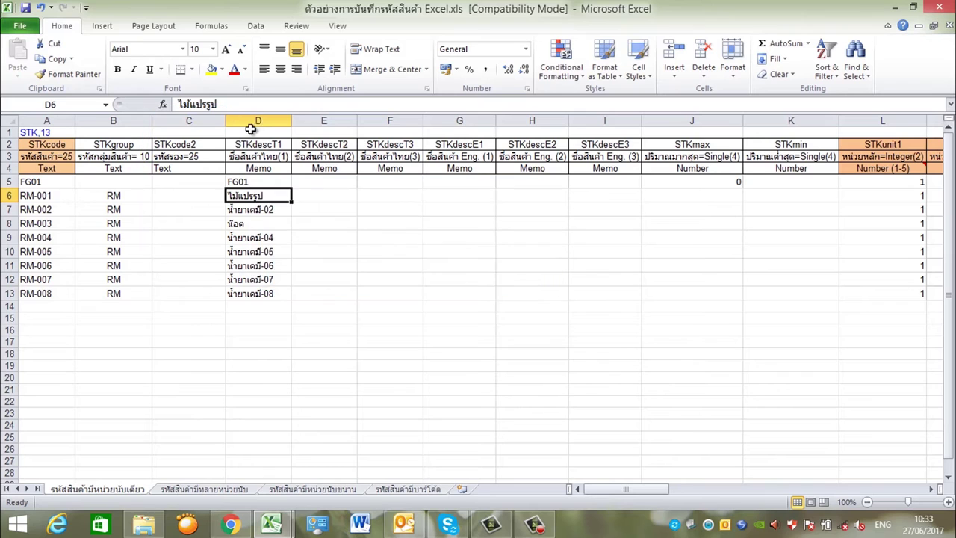
- Highlight the Thai name columns STKdescT1–T3 and English name columns STKdescE1–E3
click(251, 122)
click(345, 121)
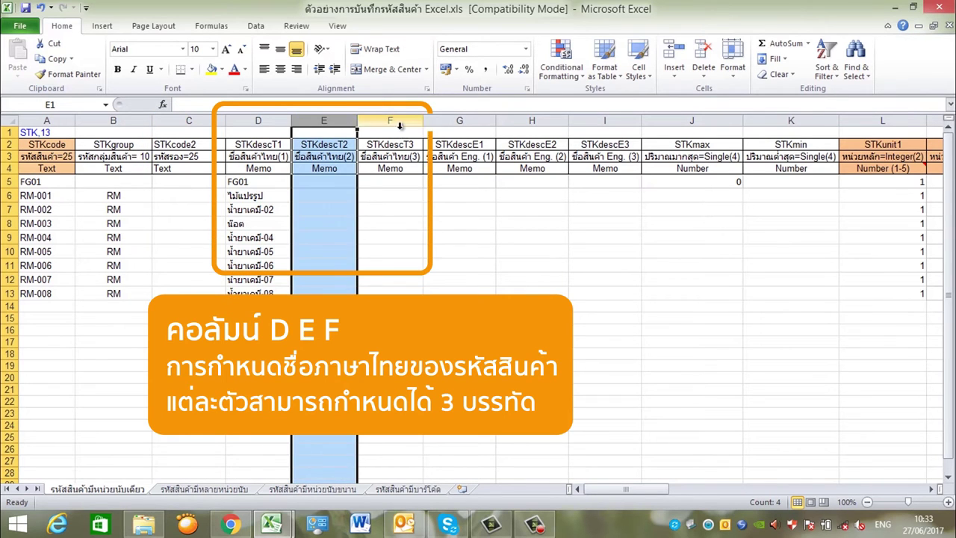
click(404, 121)
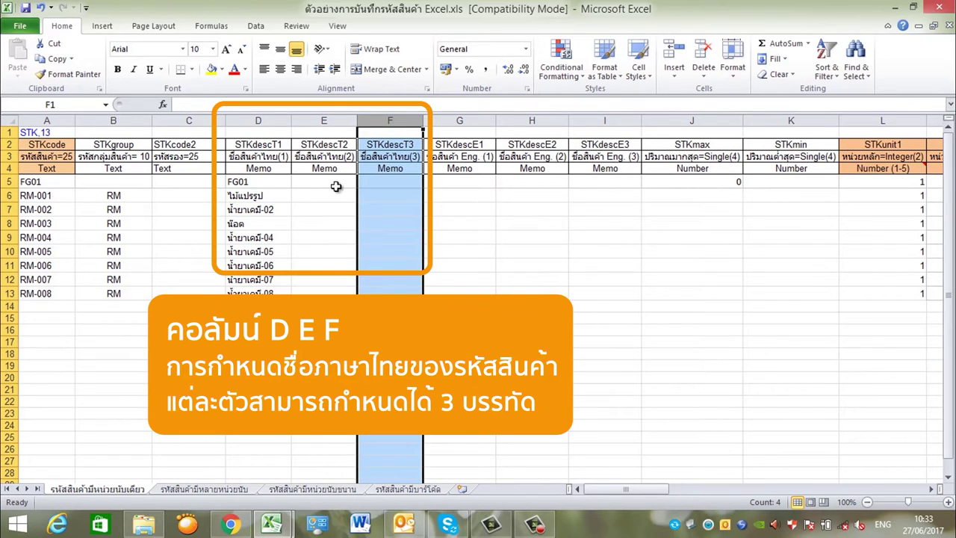
click(464, 122)
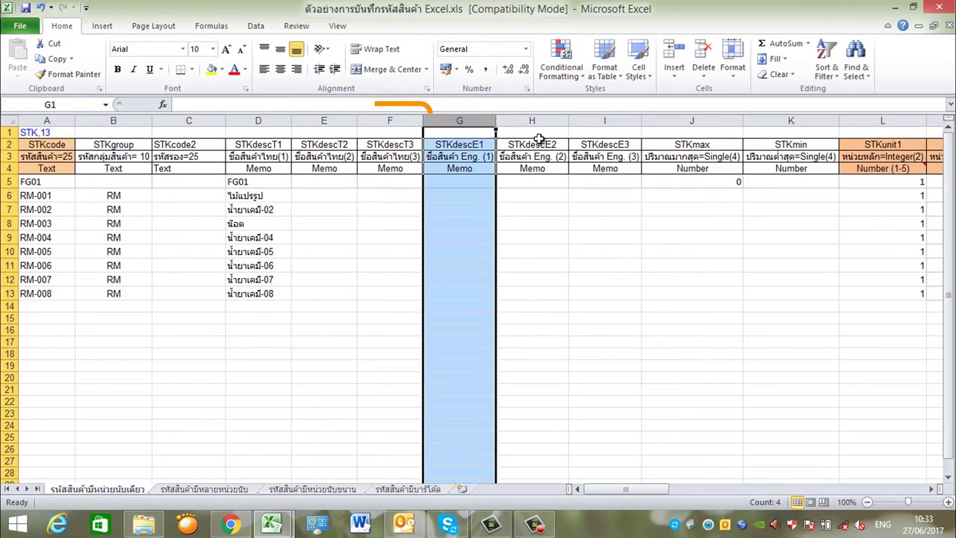
click(532, 122)
click(605, 123)
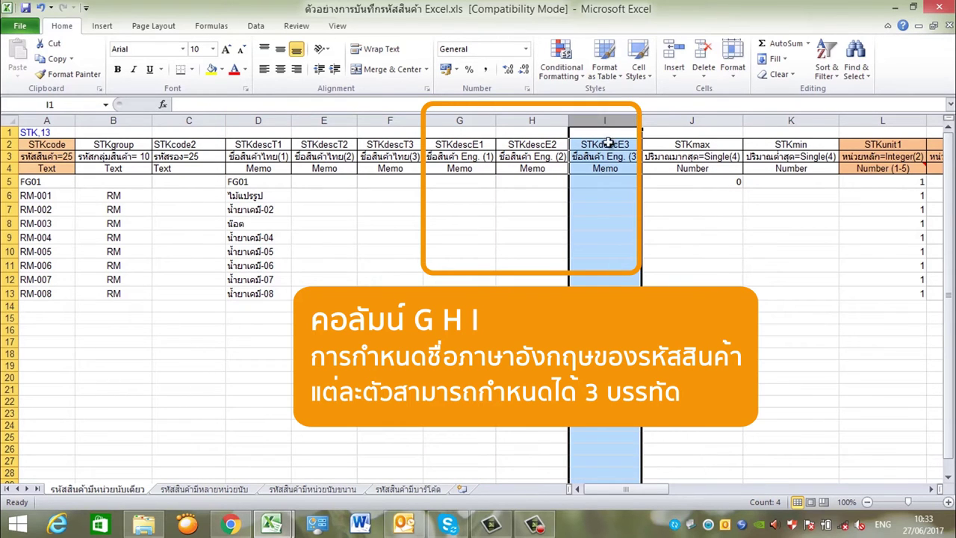
click(594, 207)
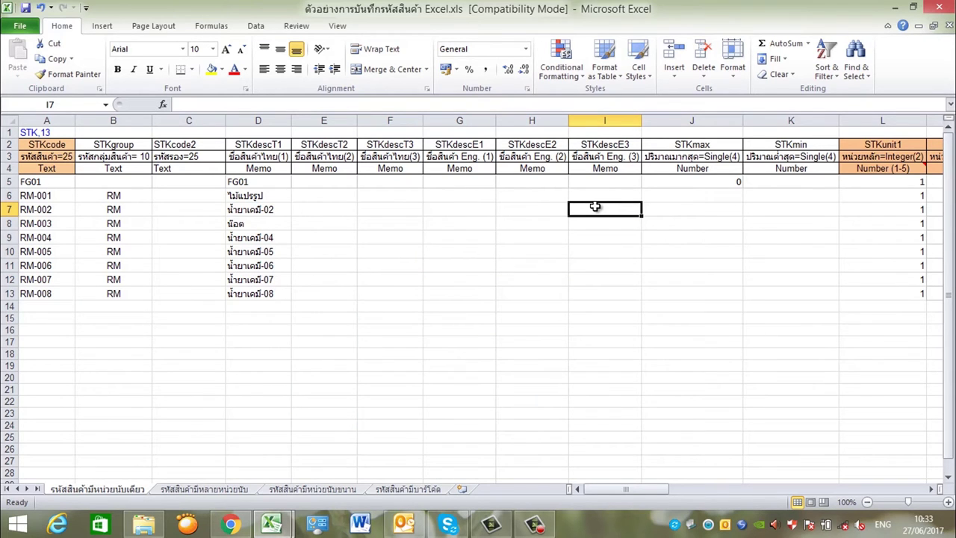
- Review the STKmax value in J5 and the STKmin value in K5
scroll(595, 207, right, 5)
click(377, 183)
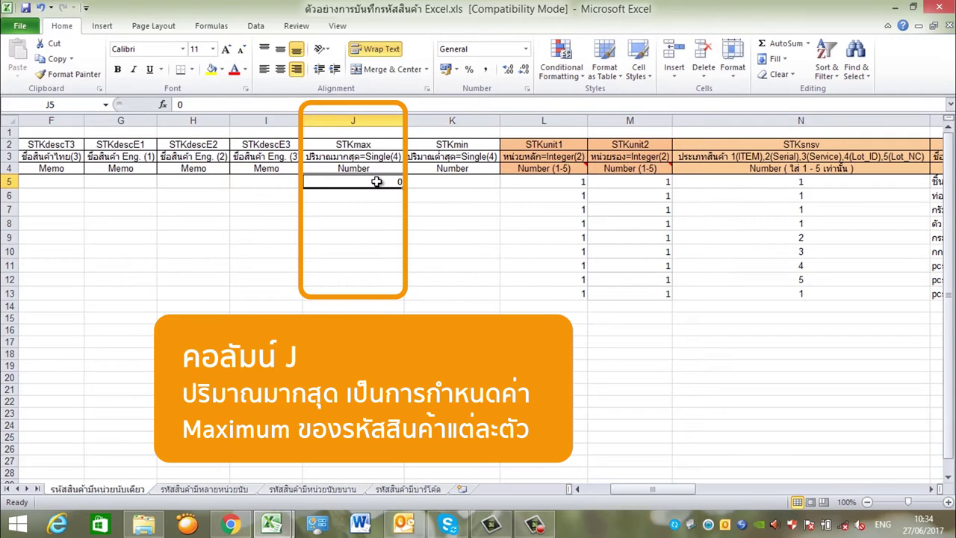
click(448, 187)
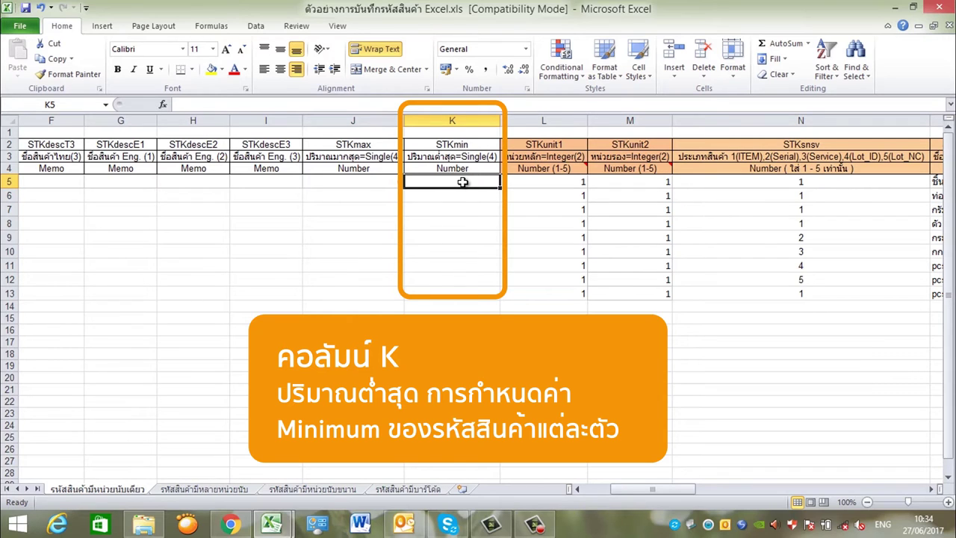
- Compare the main unit in L5 with the secondary unit in M5, then reach STKsnsv
click(543, 182)
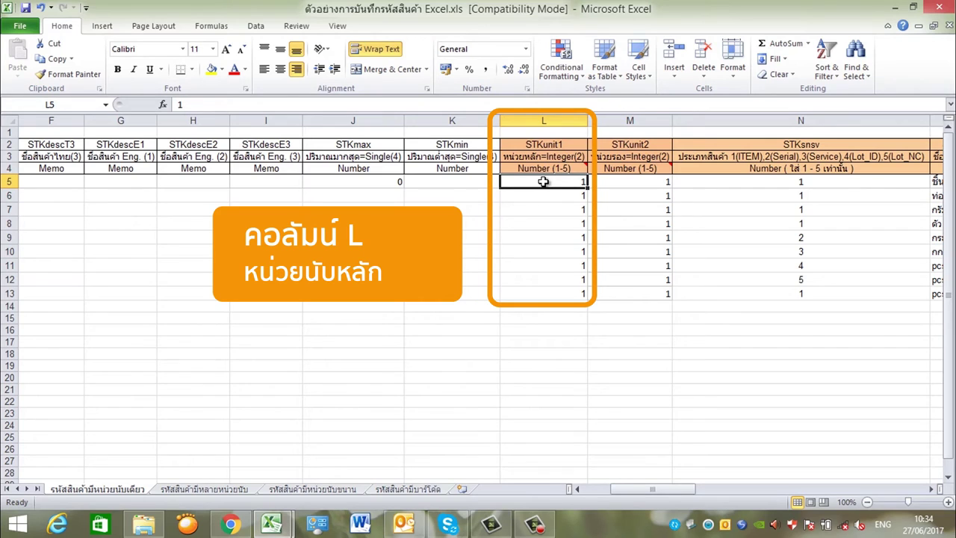
click(614, 184)
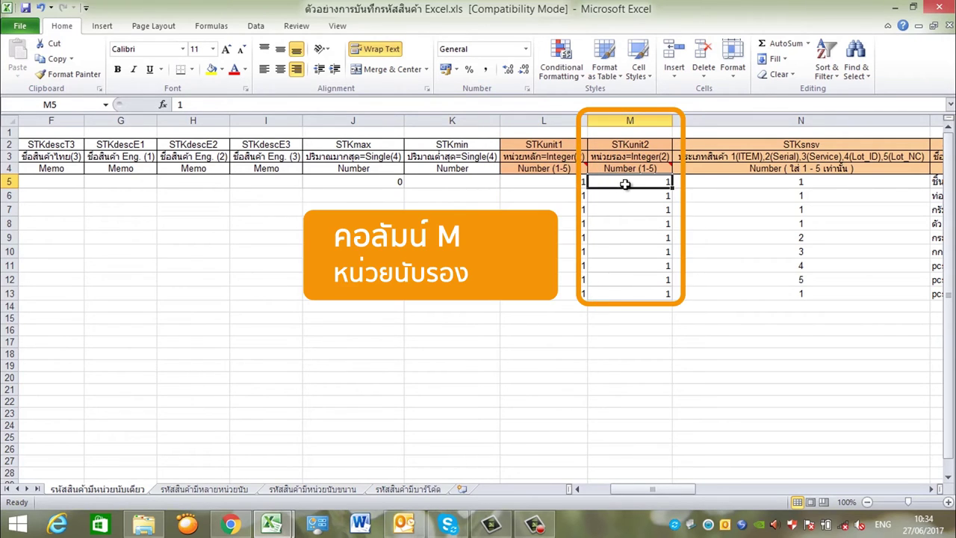
click(562, 191)
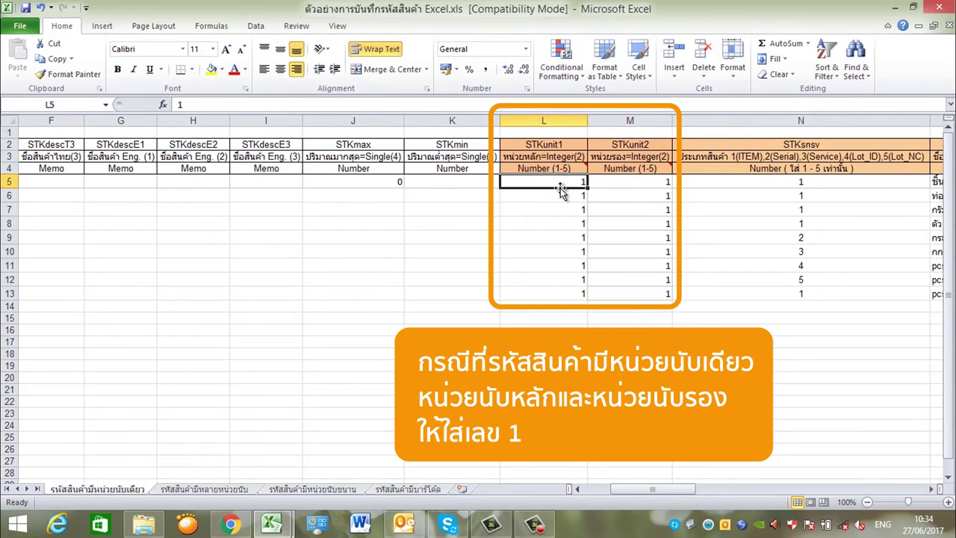
click(611, 187)
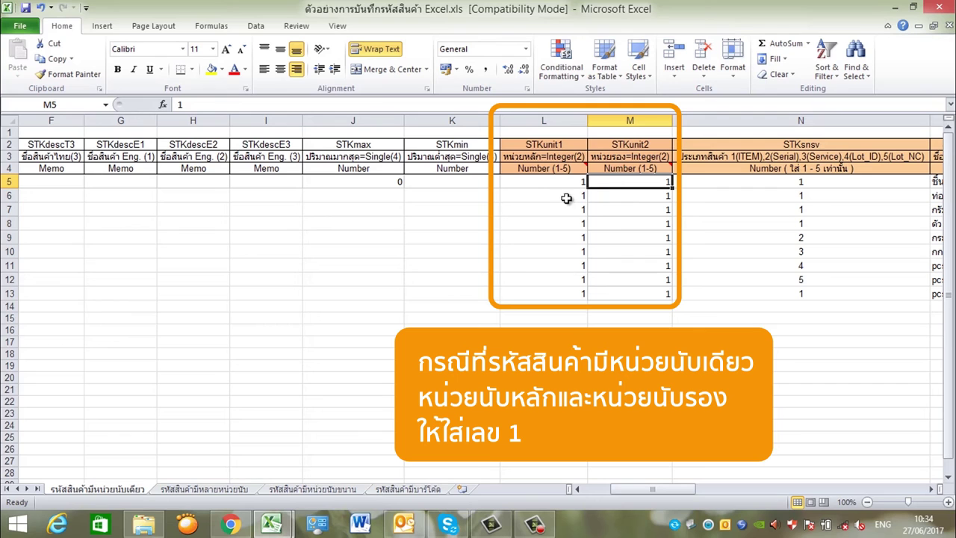
click(763, 185)
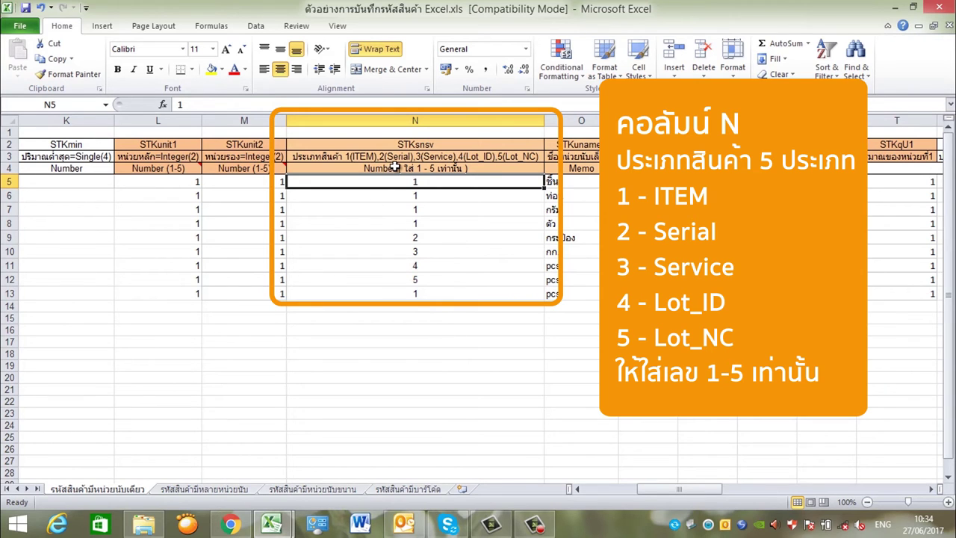
click(422, 239)
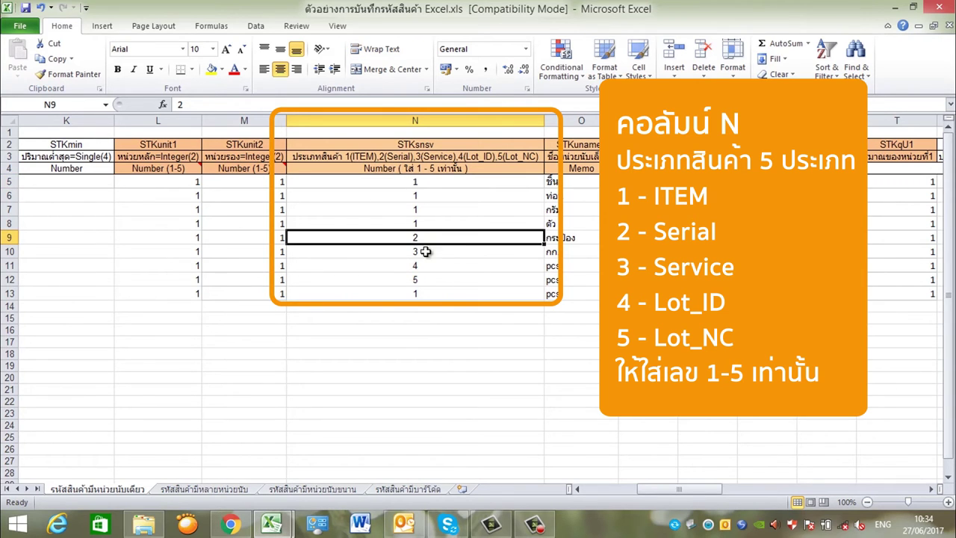
click(423, 252)
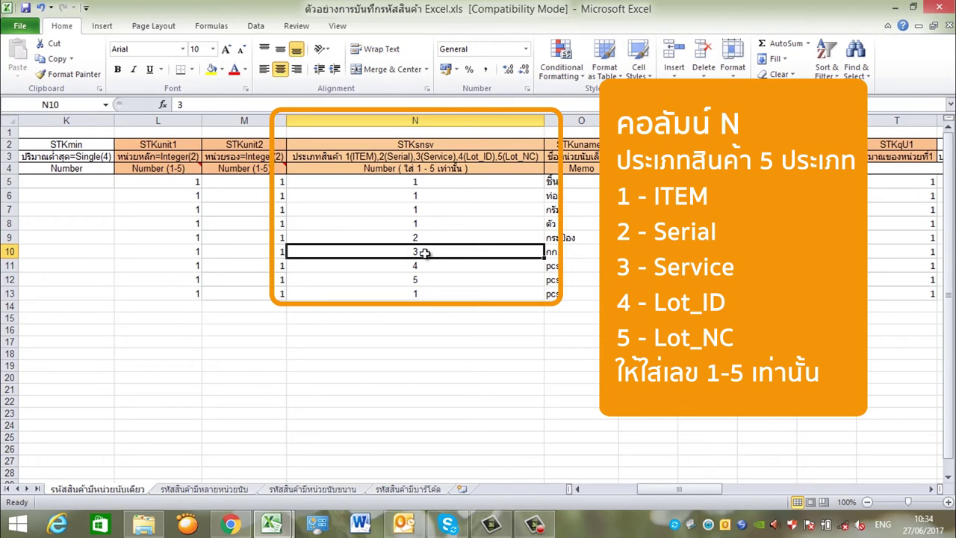
click(427, 263)
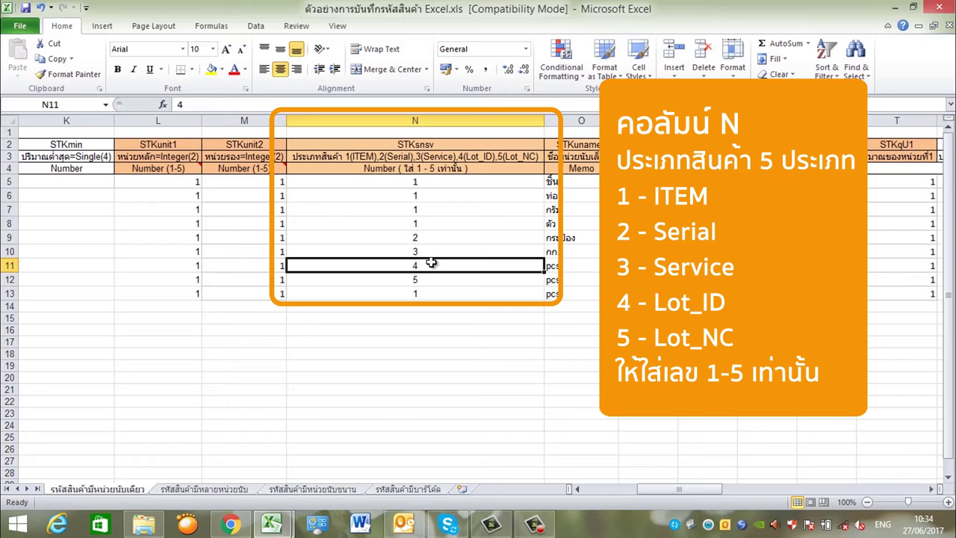
click(430, 279)
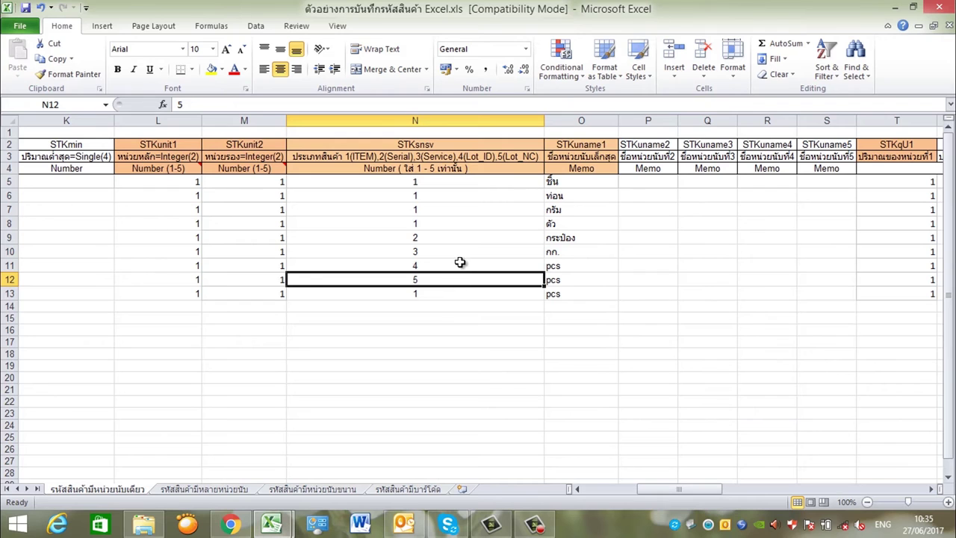
click(605, 209)
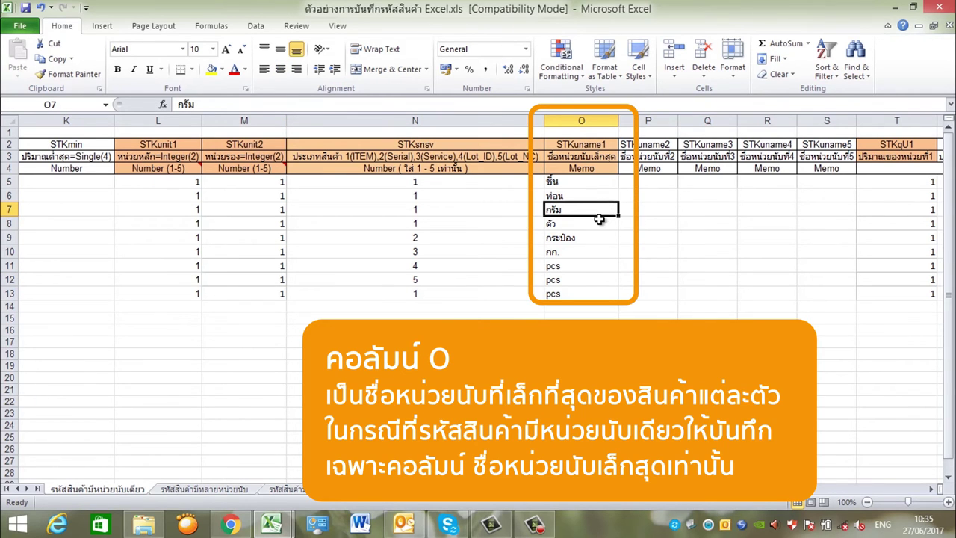
click(568, 237)
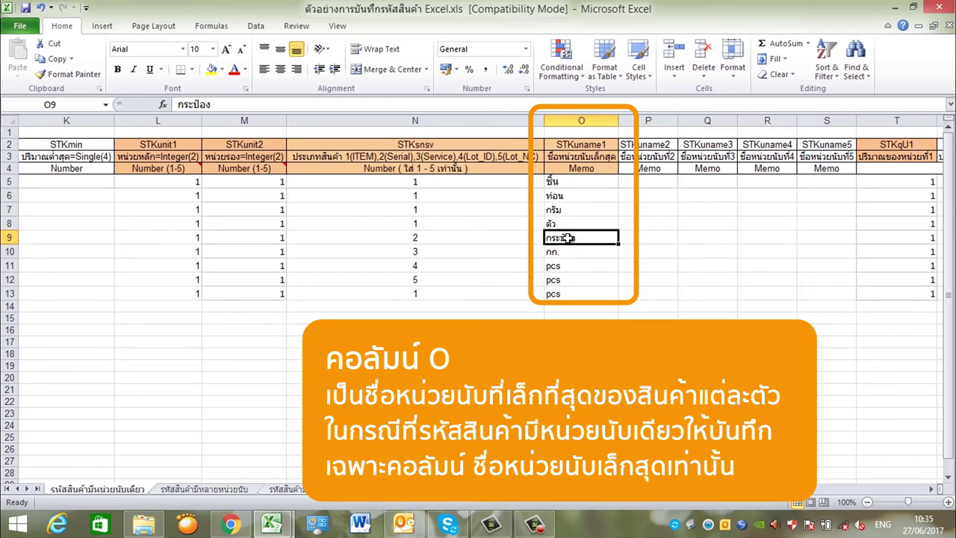
click(569, 209)
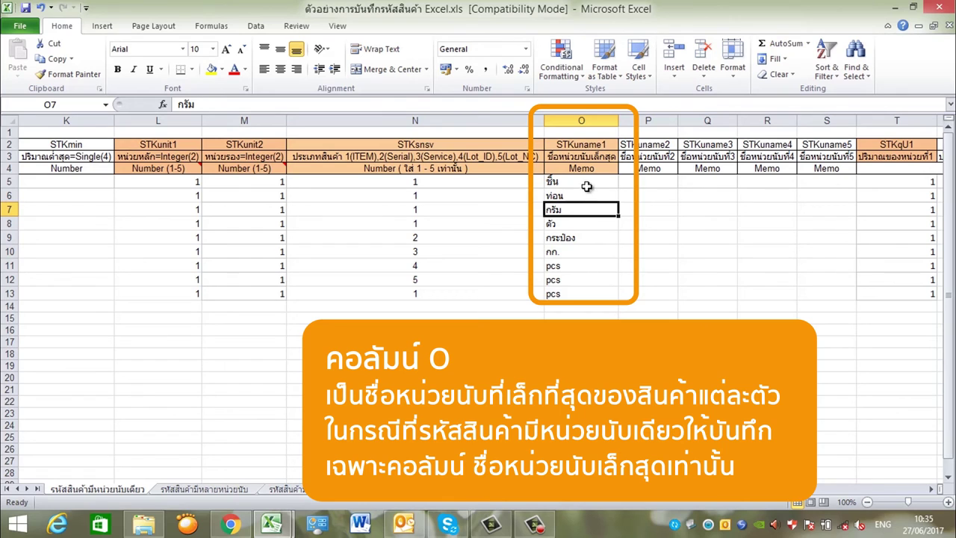
click(588, 182)
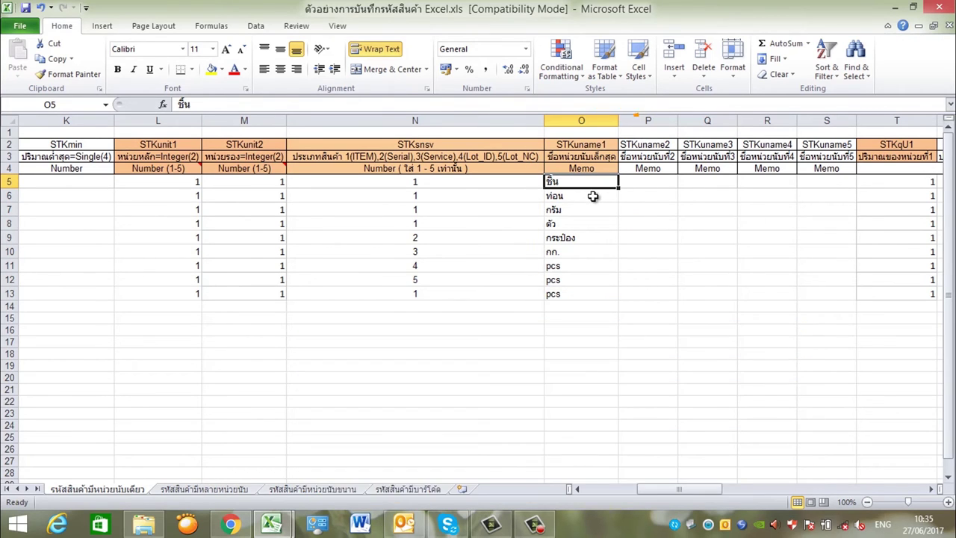
- Select the Number format cell under STKqU1 to show its field type
drag(645, 489, 668, 490)
click(363, 169)
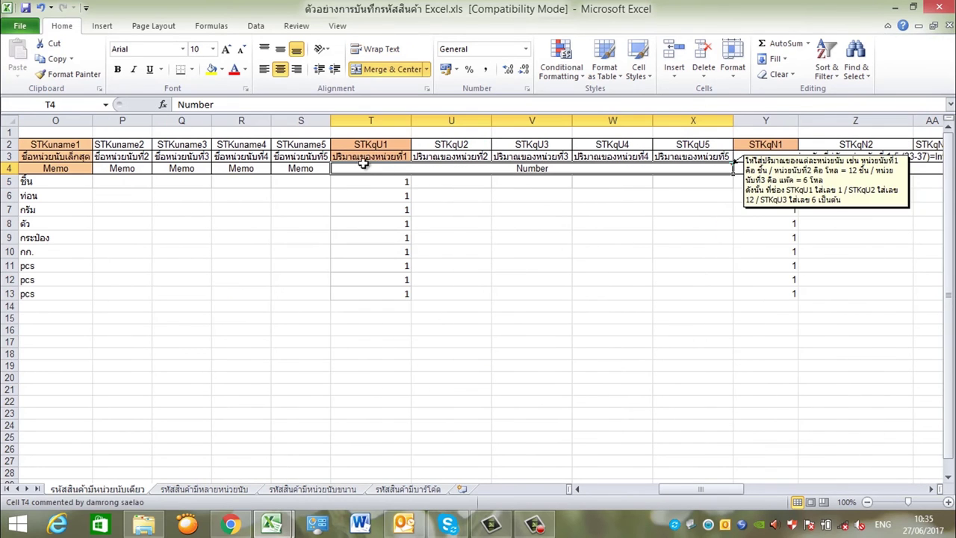
mouse_move(386, 169)
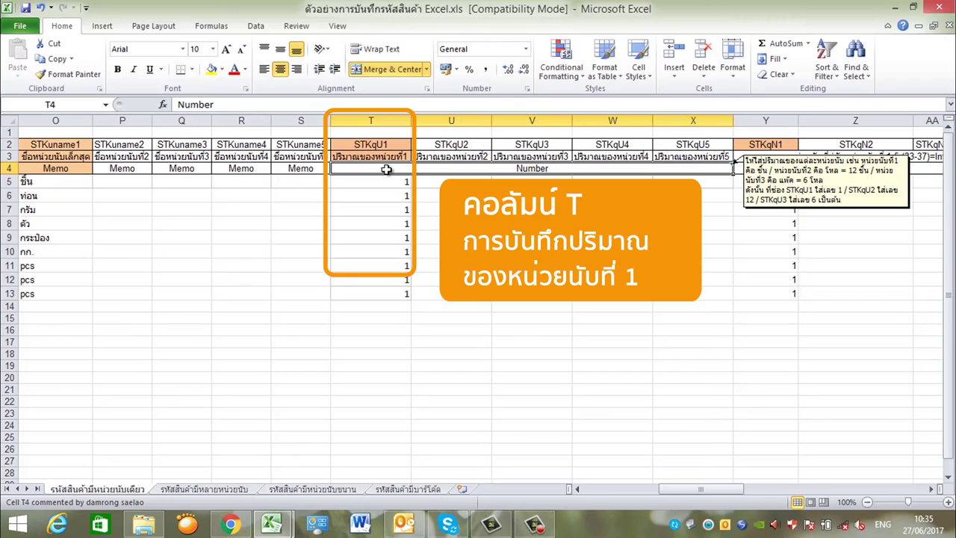
- Review the unit-pairing values in Y5 and Y7 and the empty first VAT cell AD5
scroll(387, 171, right, 3)
click(460, 187)
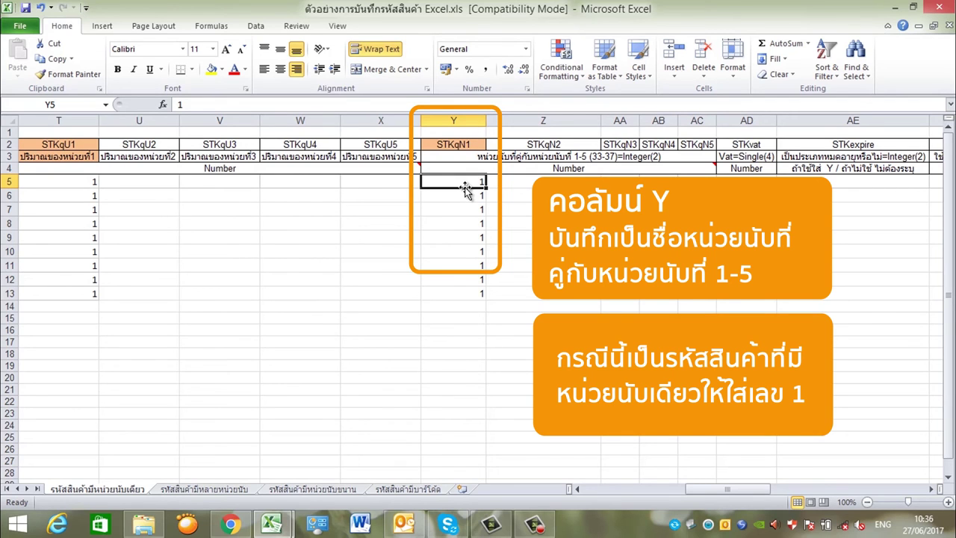
click(473, 208)
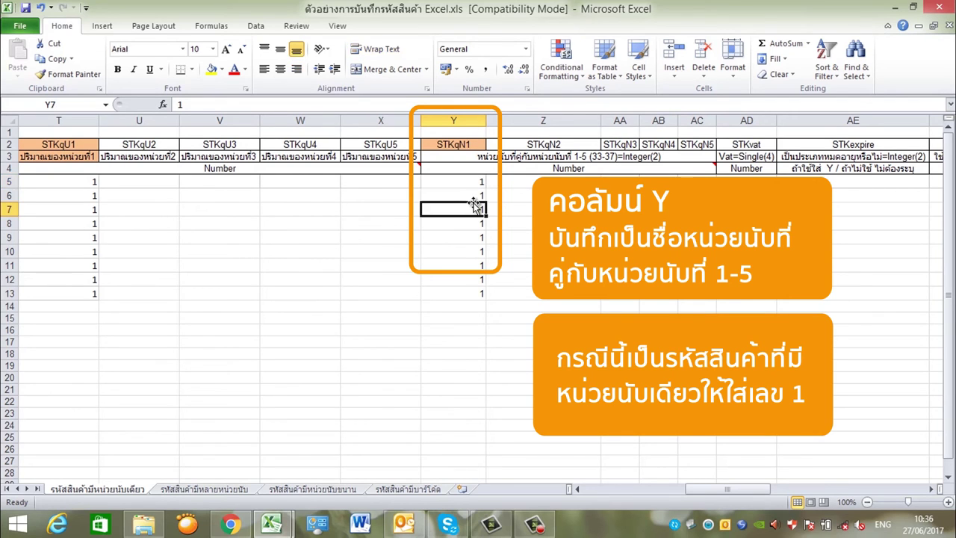
drag(713, 492, 734, 492)
click(432, 185)
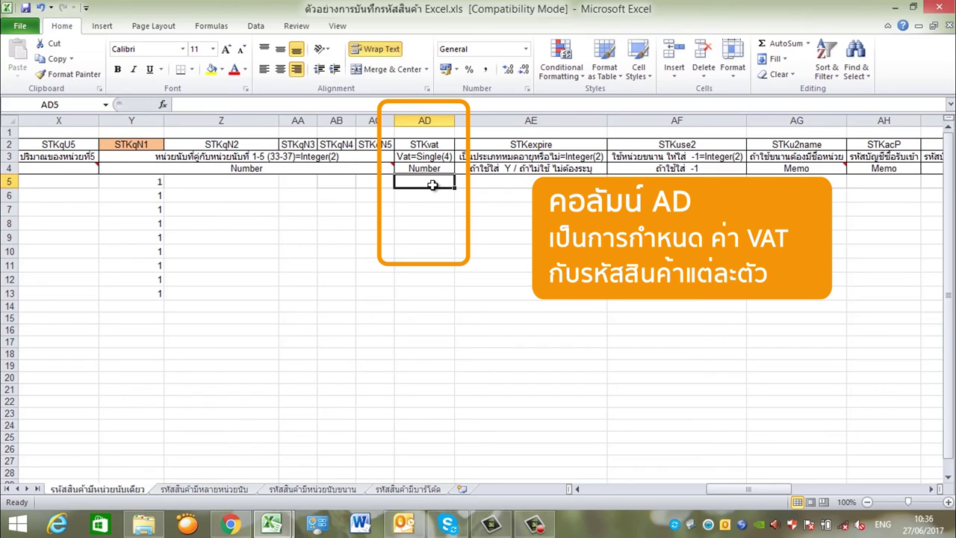
- Check the AE5 expiry setting, column AK's Memo format and the STKsto description in AQ3
click(560, 186)
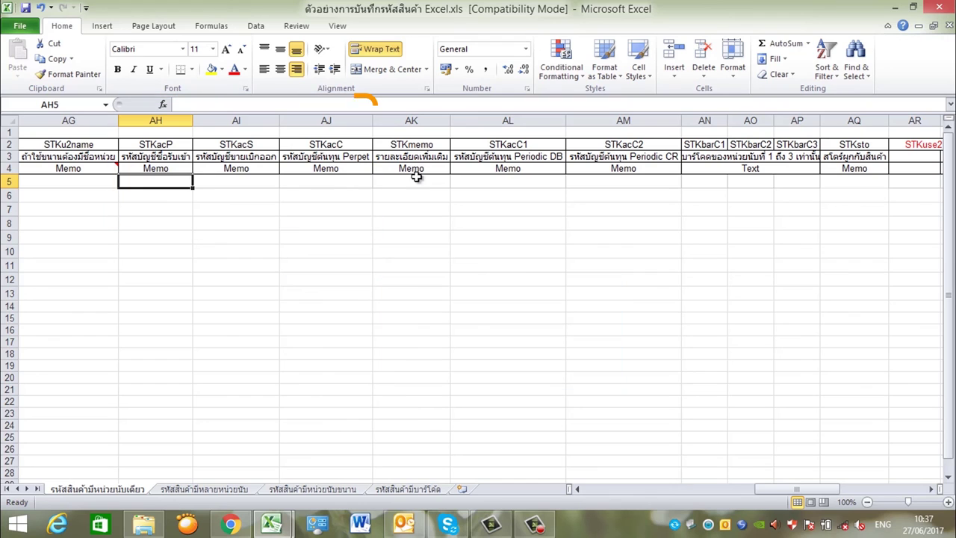
click(423, 168)
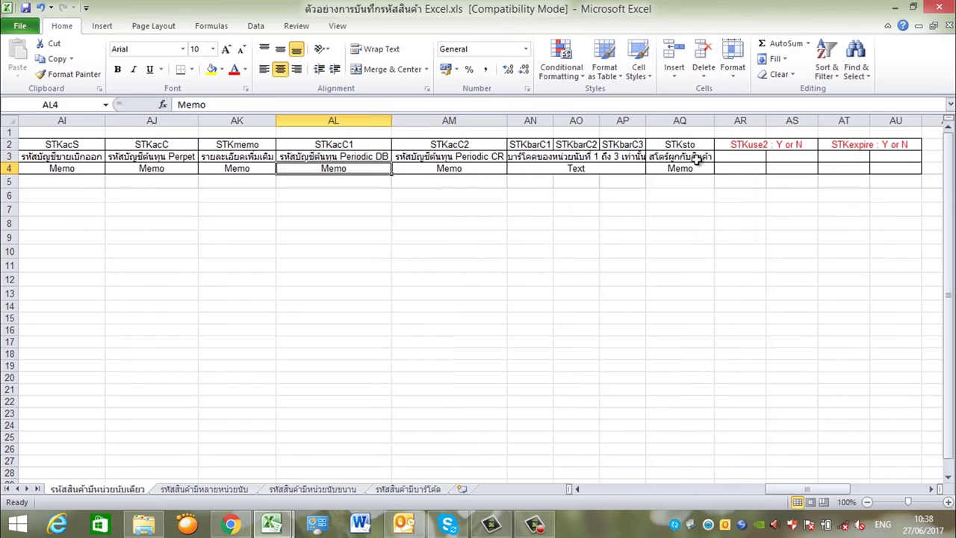
click(696, 157)
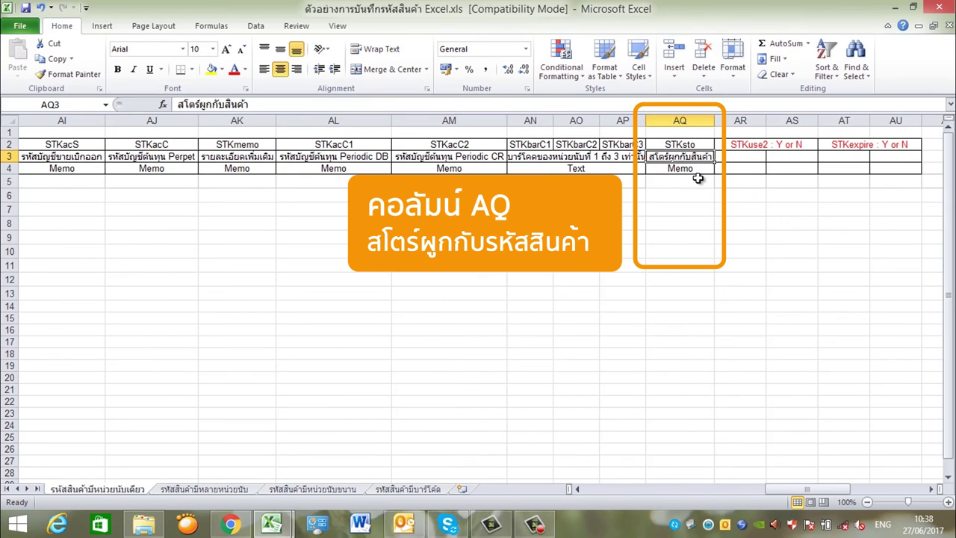